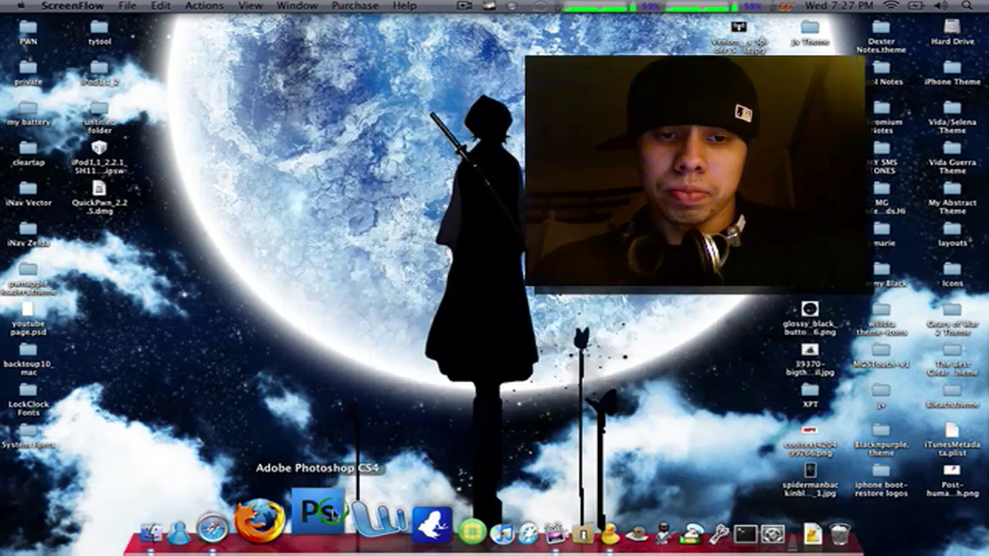
- Launch Photoshop and start a new 72 × 96 pixel document with a transparent background
{"action": "left_click", "coordinate": [337, 513]}
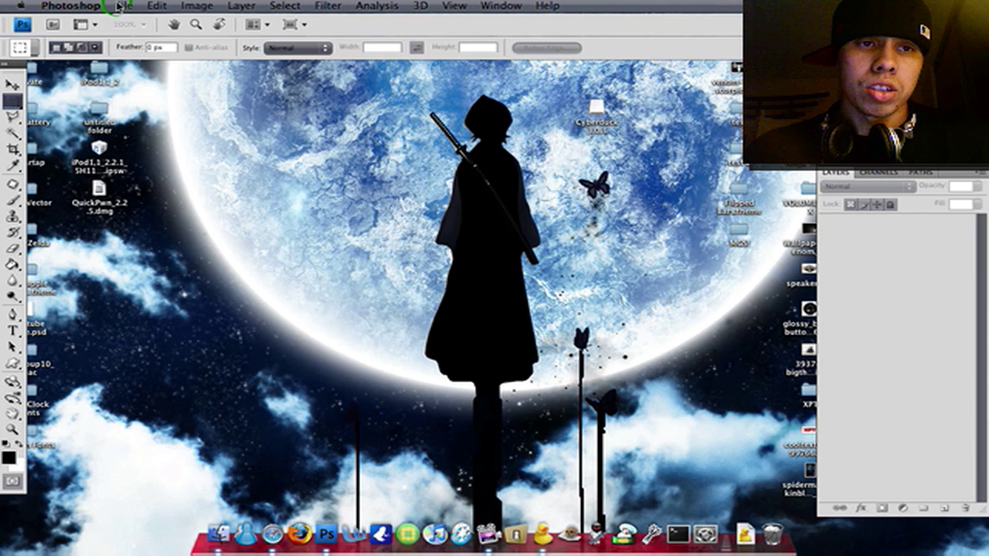
{"action": "left_click", "coordinate": [124, 6]}
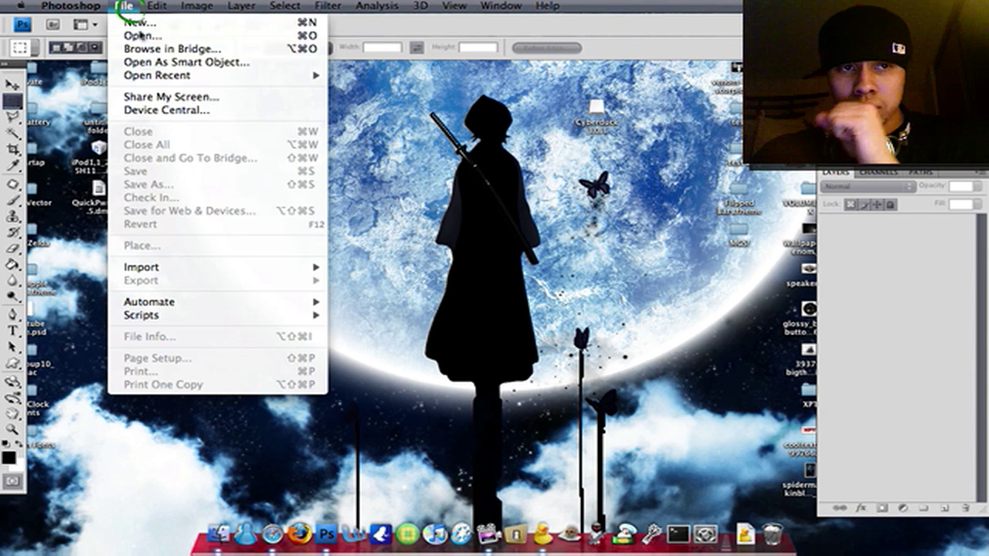
{"action": "left_click", "coordinate": [153, 29]}
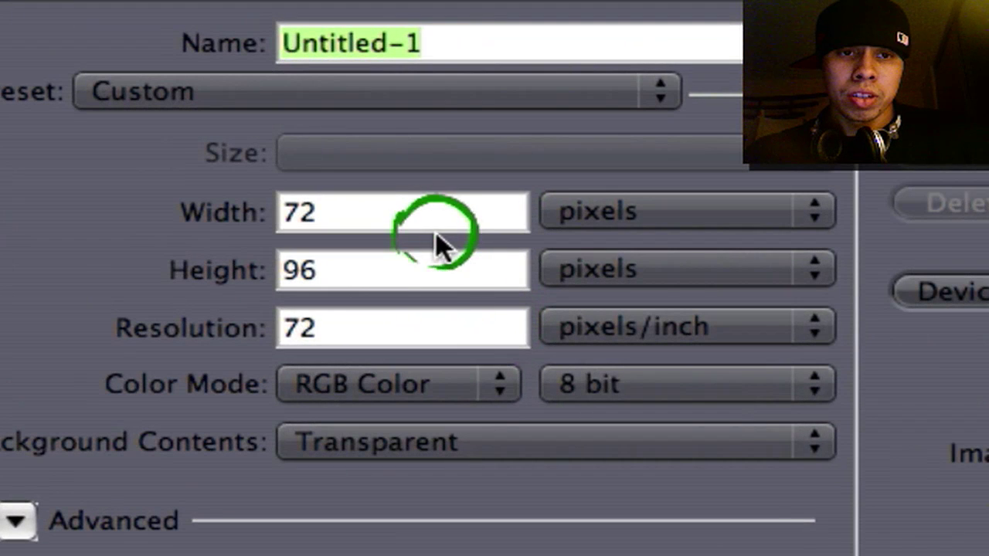
{"action": "left_click", "coordinate": [363, 214]}
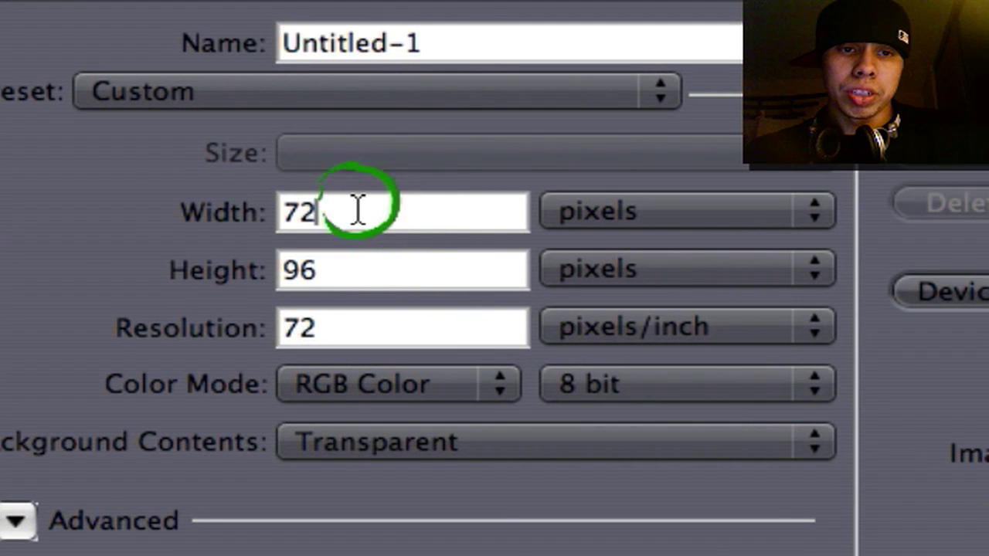
{"action": "left_click", "coordinate": [360, 265]}
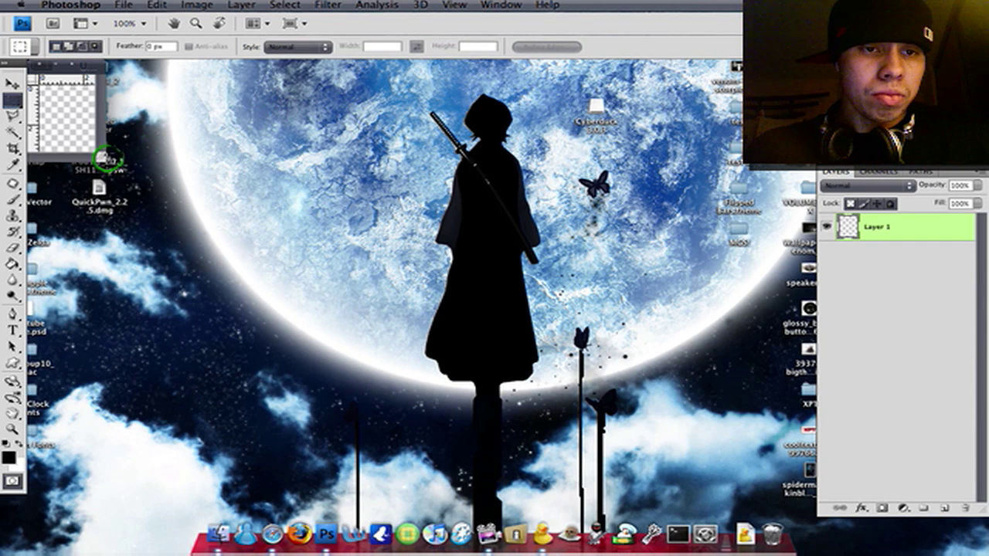
- Save the blank canvas to the Desktop as UILCDBackground.png in PNG format, accepting the PNG options
{"action": "left_click_drag", "start_coordinate": [107, 158], "coordinate": [222, 203]}
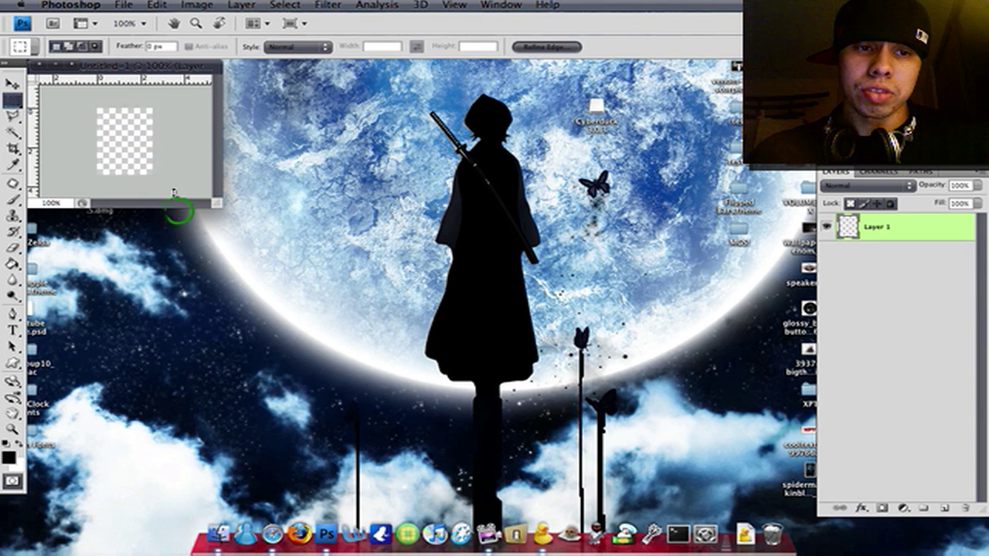
{"action": "left_click", "coordinate": [144, 125]}
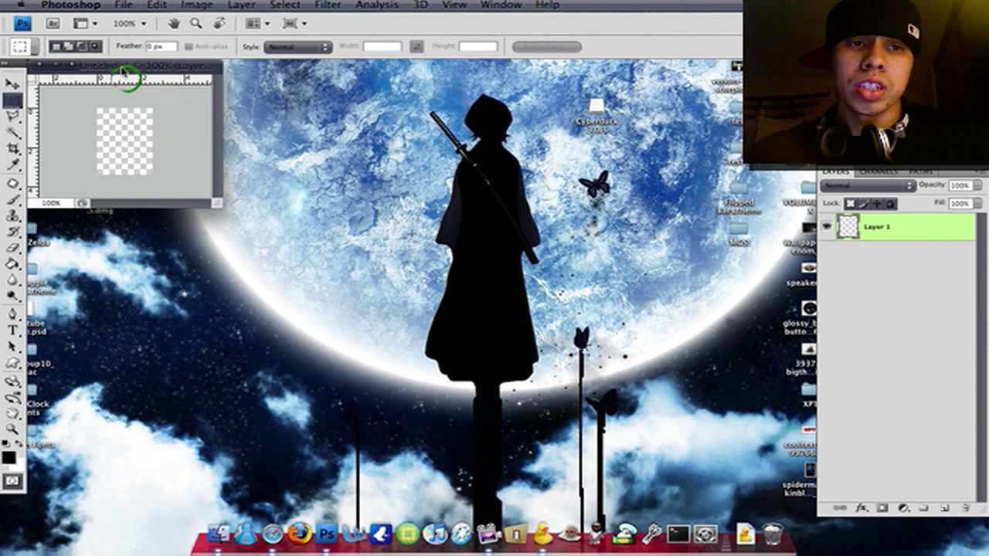
{"action": "left_click", "coordinate": [124, 7]}
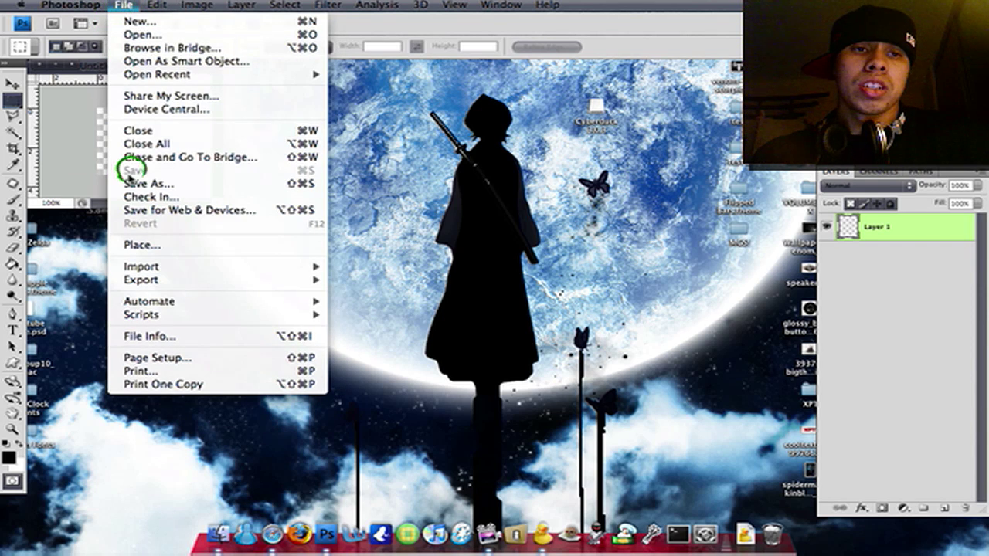
{"action": "left_click", "coordinate": [159, 184]}
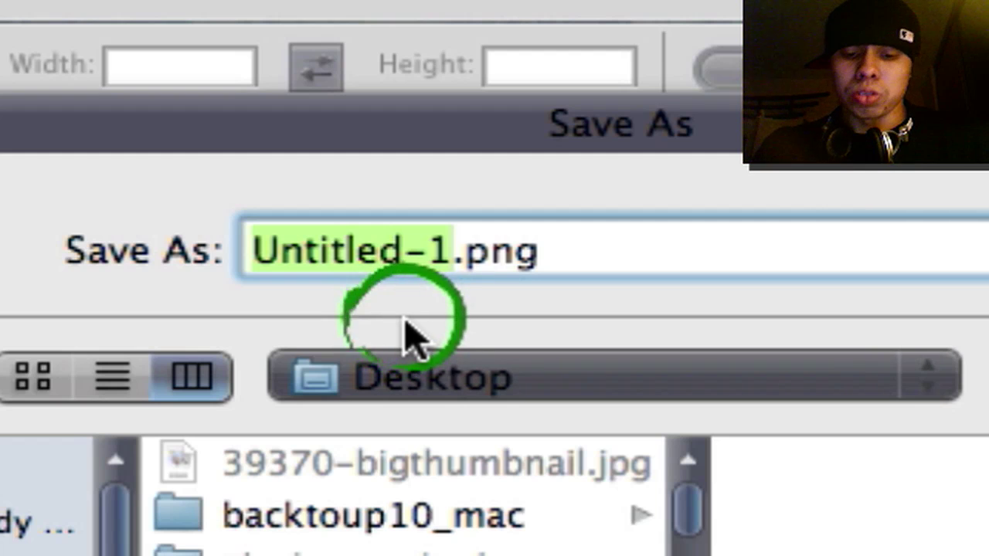
{"action": "type", "text": "UILC"}
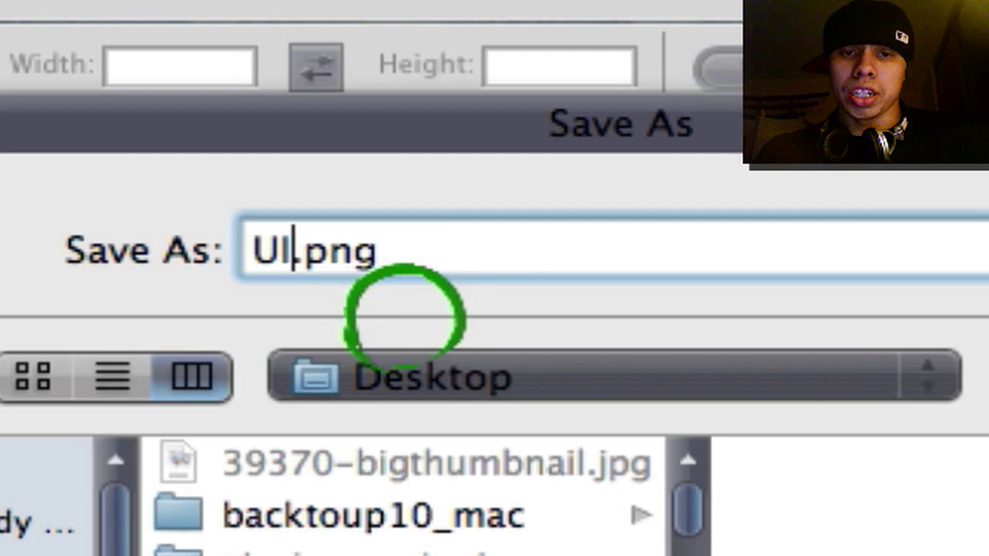
{"action": "type", "text": "S"}
{"action": "key", "text": "BackSpace"}
{"action": "type", "text": "DB"}
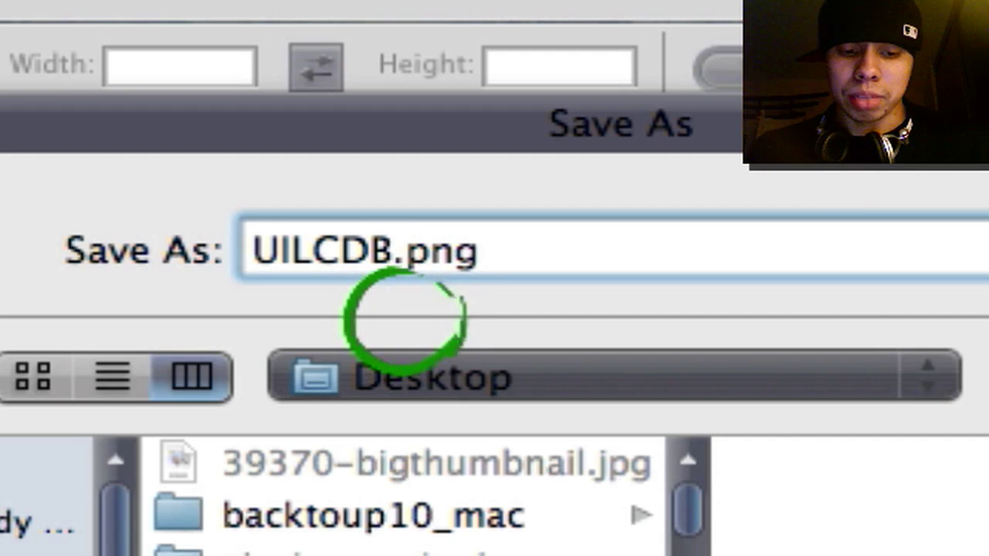
{"action": "type", "text": "ack"}
{"action": "type", "text": "groun"}
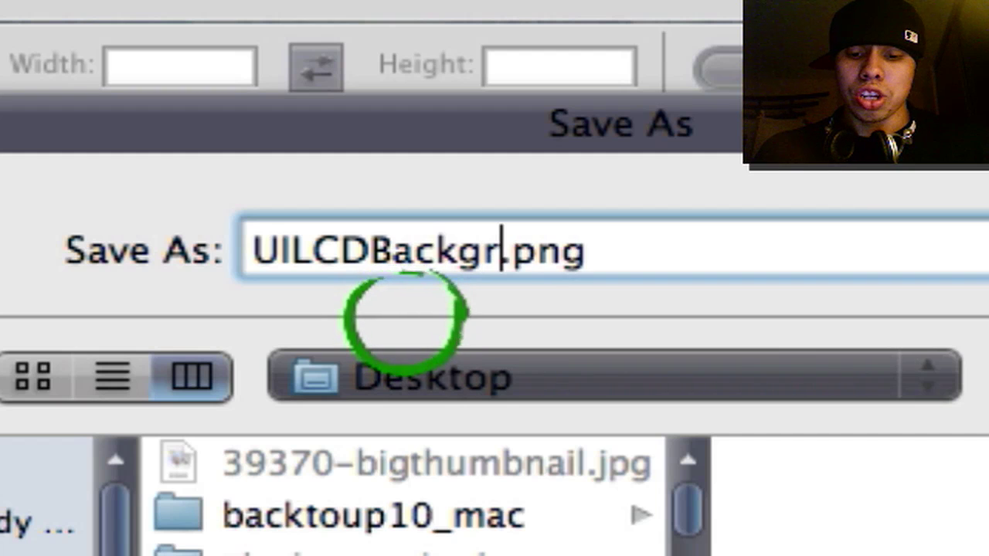
{"action": "type", "text": "d"}
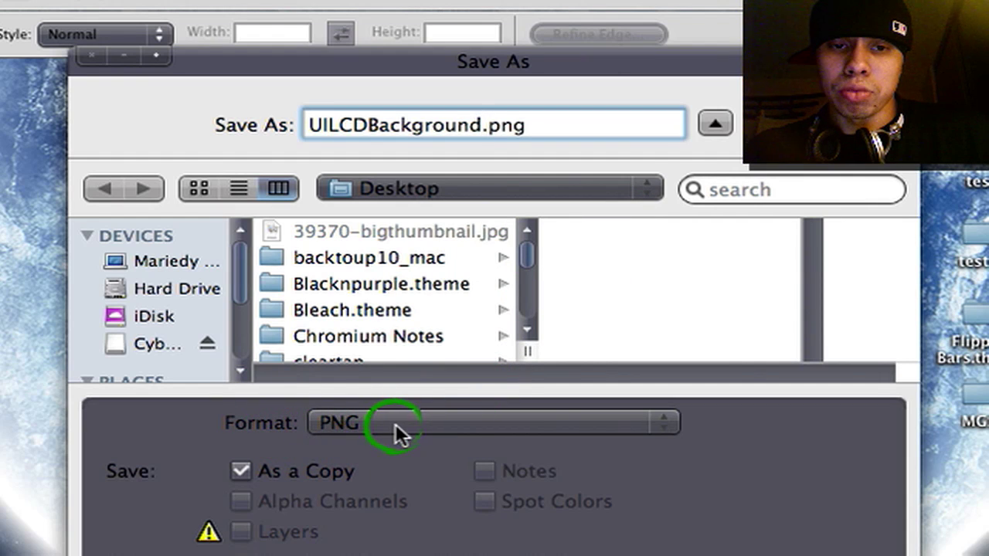
{"action": "scroll", "coordinate": [214, 363], "scroll_direction": "down", "scroll_amount": 4}
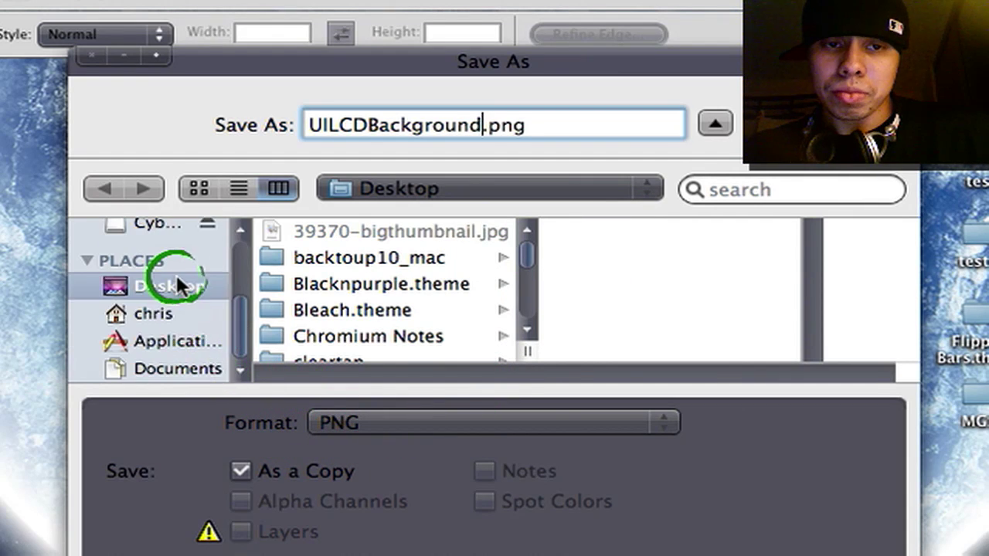
{"action": "left_click", "coordinate": [176, 286]}
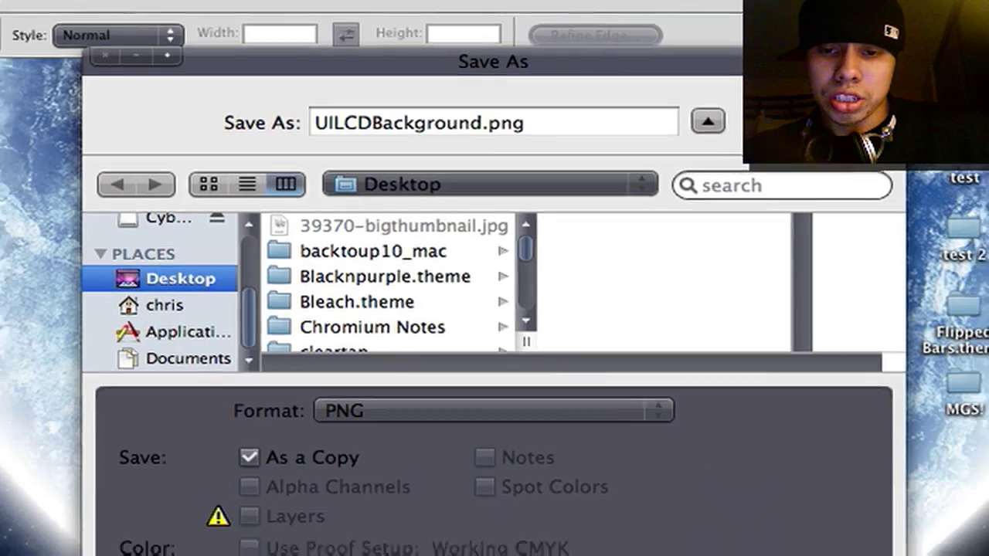
{"action": "left_click", "coordinate": [841, 555]}
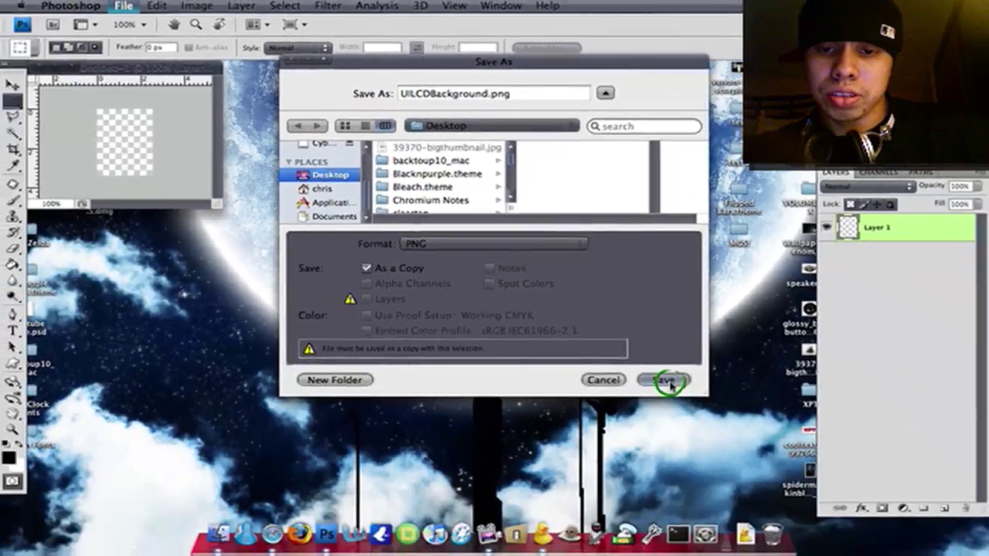
{"action": "left_click", "coordinate": [535, 188]}
- Close the Untitled-1 document, then make a desktop folder UIImages and move UILCDBackground.png into it
{"action": "left_click", "coordinate": [434, 182]}
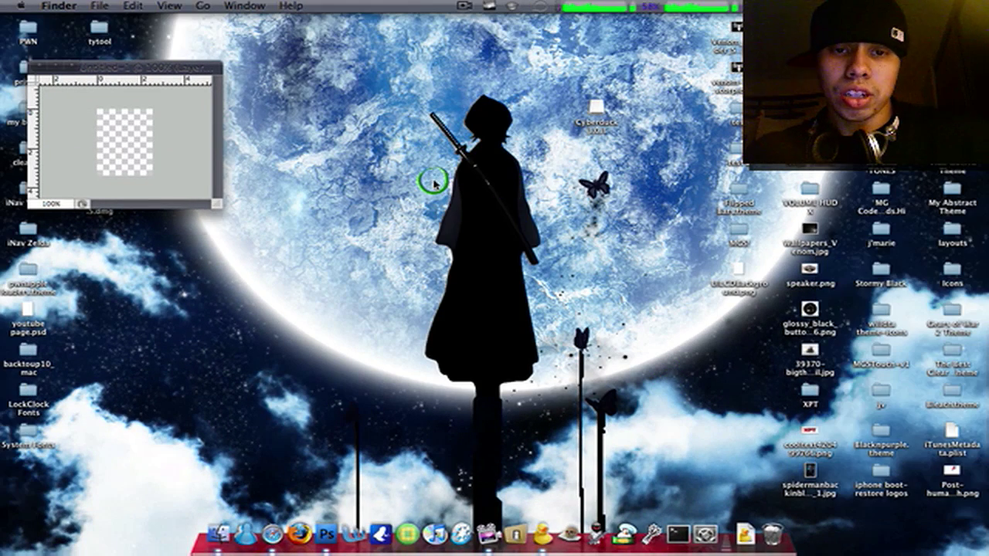
{"action": "left_click", "coordinate": [54, 70]}
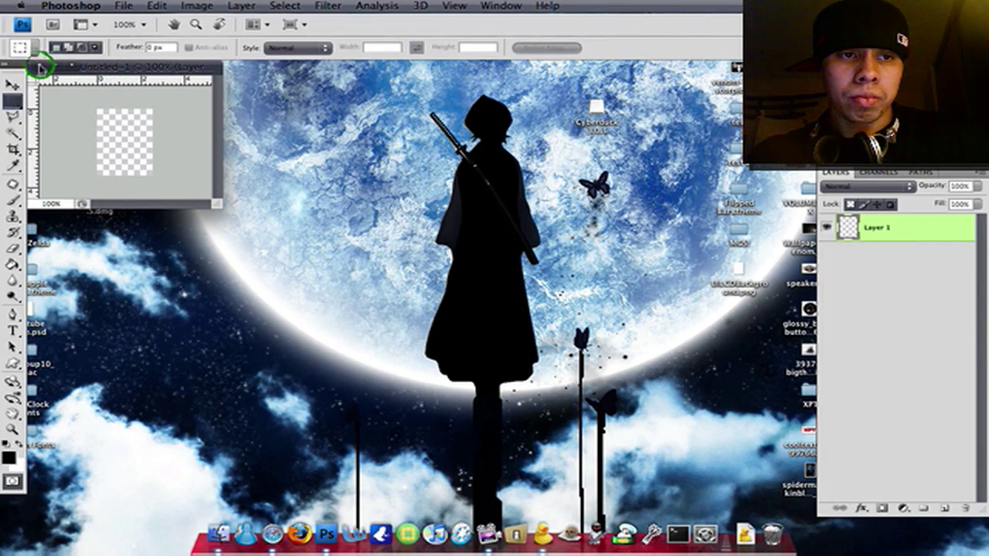
{"action": "left_click", "coordinate": [340, 135]}
{"action": "right_click", "coordinate": [606, 256]}
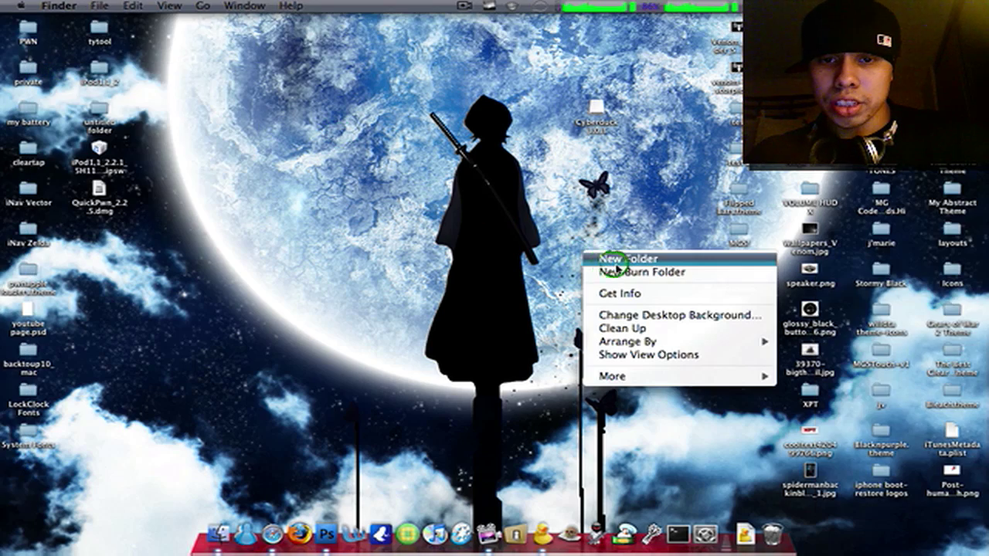
{"action": "left_click", "coordinate": [609, 258]}
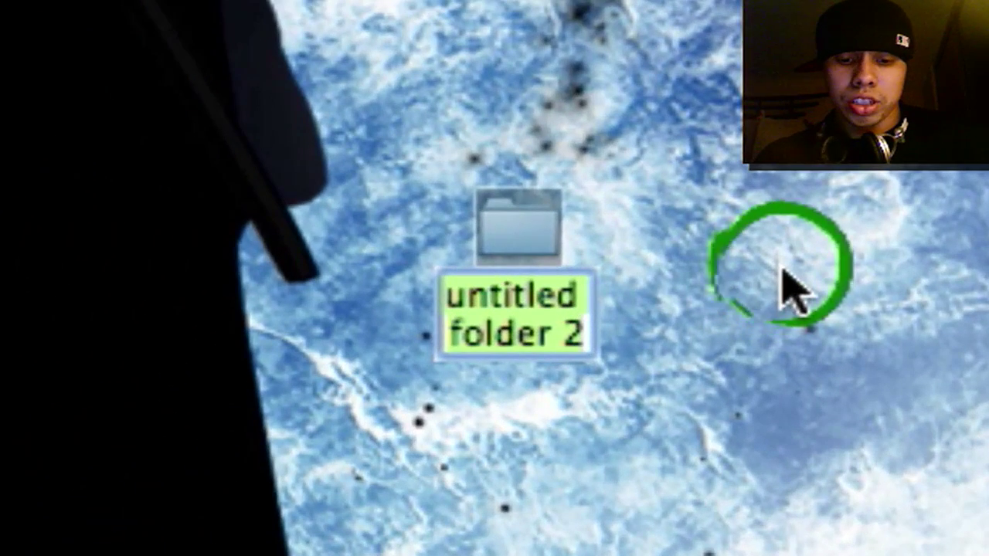
{"action": "type", "text": "UIIm"}
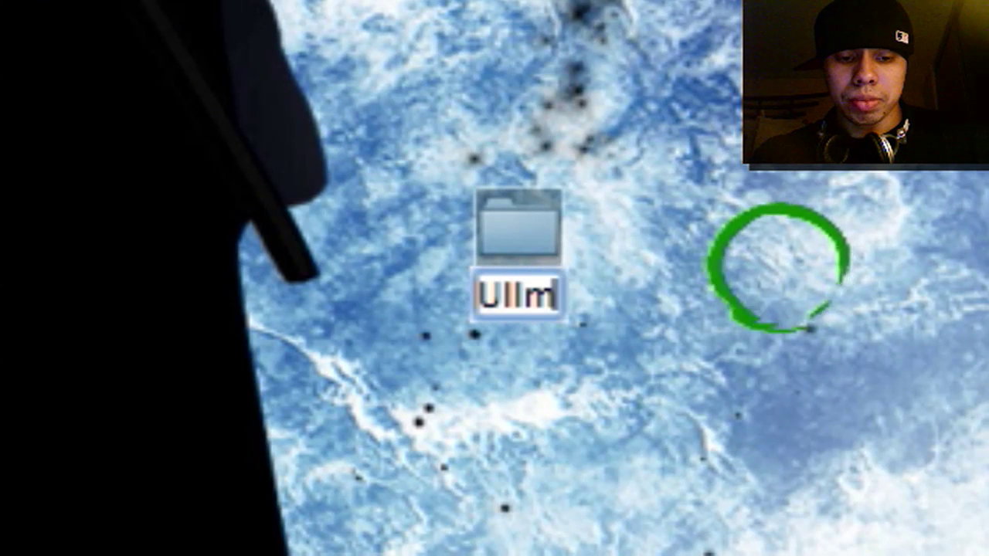
{"action": "type", "text": "ages"}
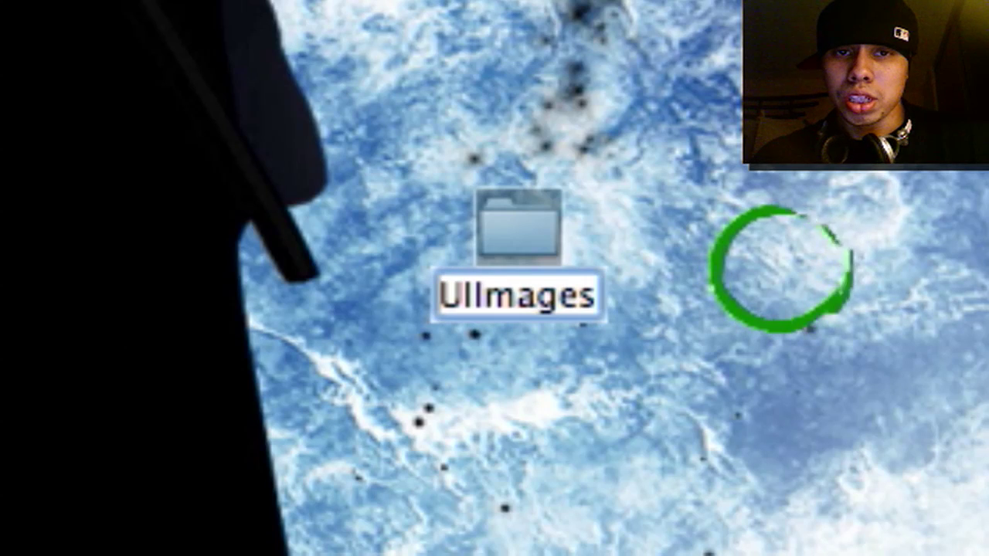
{"action": "key", "text": "Return"}
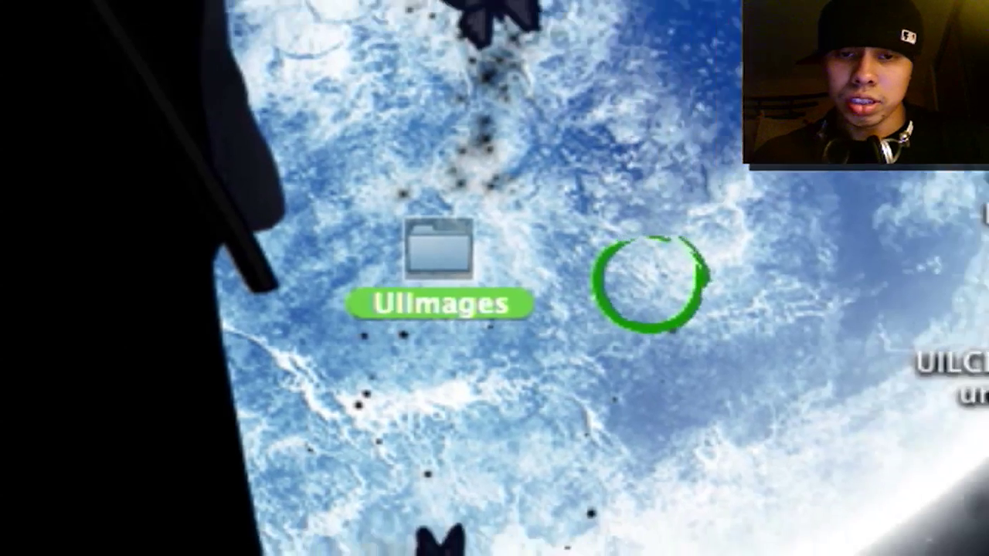
{"action": "left_click", "coordinate": [729, 271]}
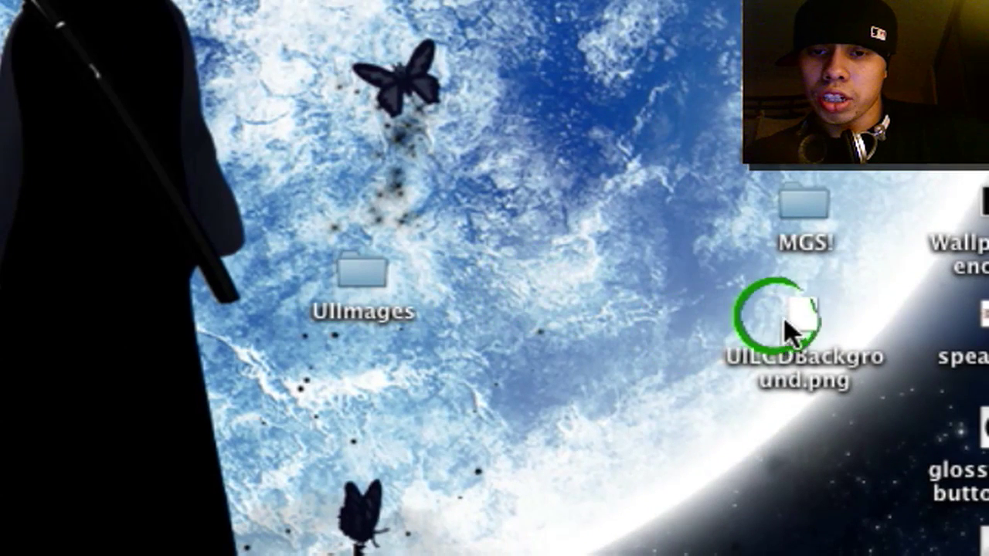
{"action": "left_click_drag", "start_coordinate": [788, 329], "coordinate": [715, 407]}
- Create a desktop folder named invisible and move the UIImages folder into it
{"action": "right_click", "coordinate": [371, 260]}
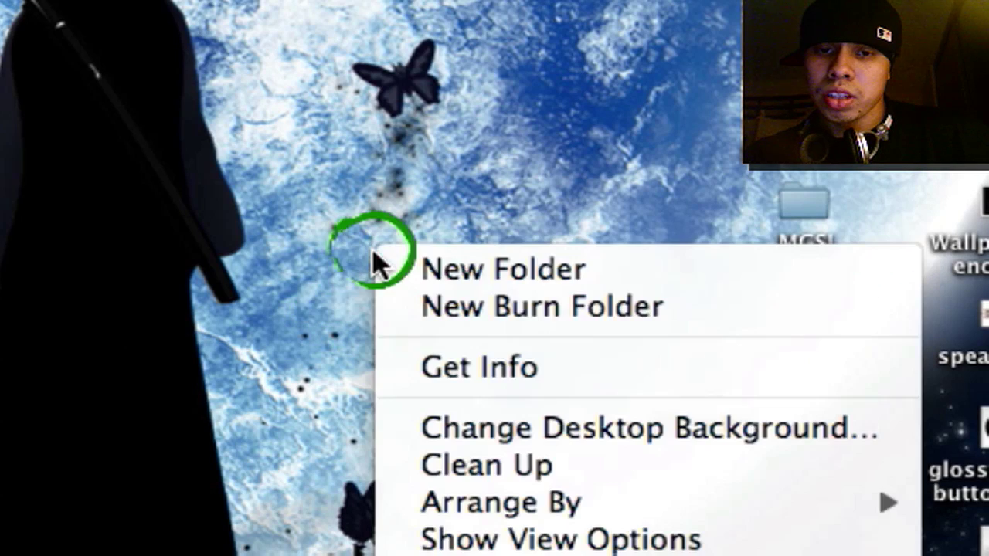
{"action": "left_click", "coordinate": [492, 273]}
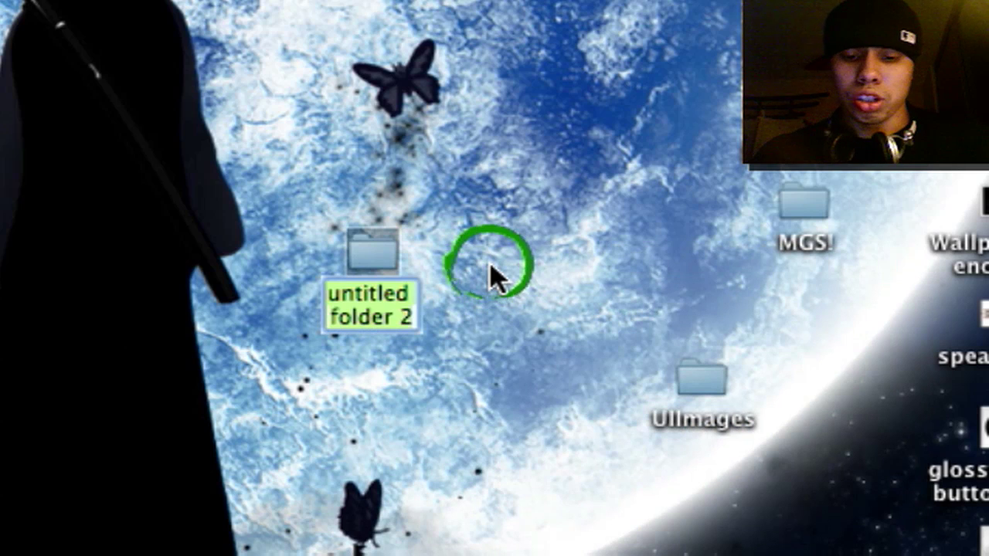
{"action": "type", "text": "inv"}
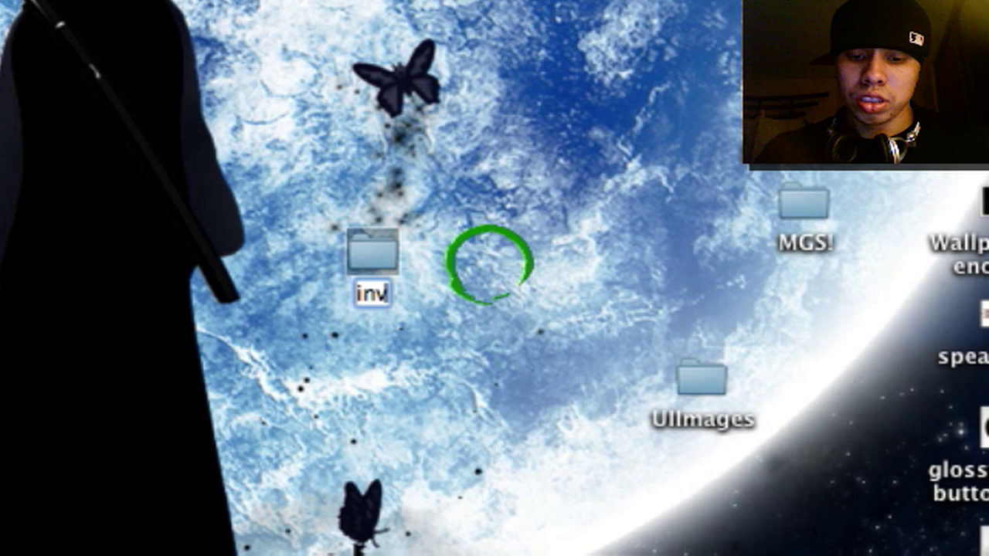
{"action": "type", "text": "isible"}
{"action": "key", "text": "Return"}
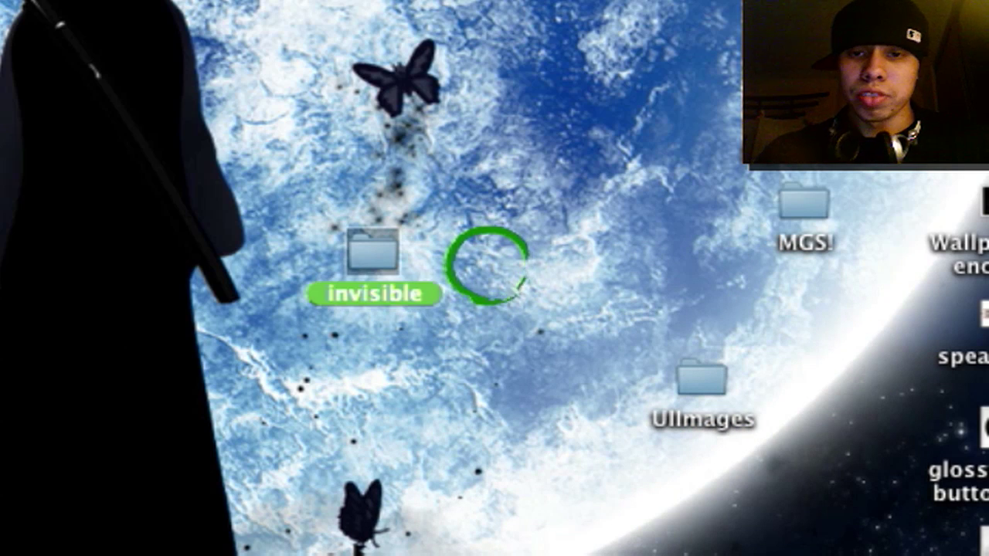
{"action": "left_click", "coordinate": [541, 265]}
{"action": "left_click_drag", "start_coordinate": [680, 390], "coordinate": [391, 260]}
- Bring the Cyberduck file browser back to the front
{"action": "left_click", "coordinate": [626, 481]}
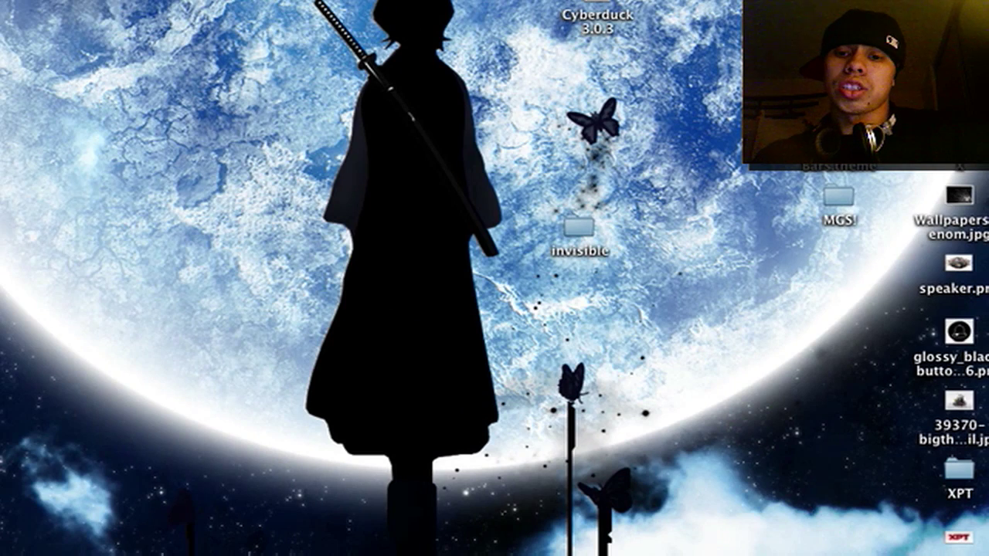
{"action": "left_click", "coordinate": [523, 397]}
{"action": "left_click", "coordinate": [246, 9]}
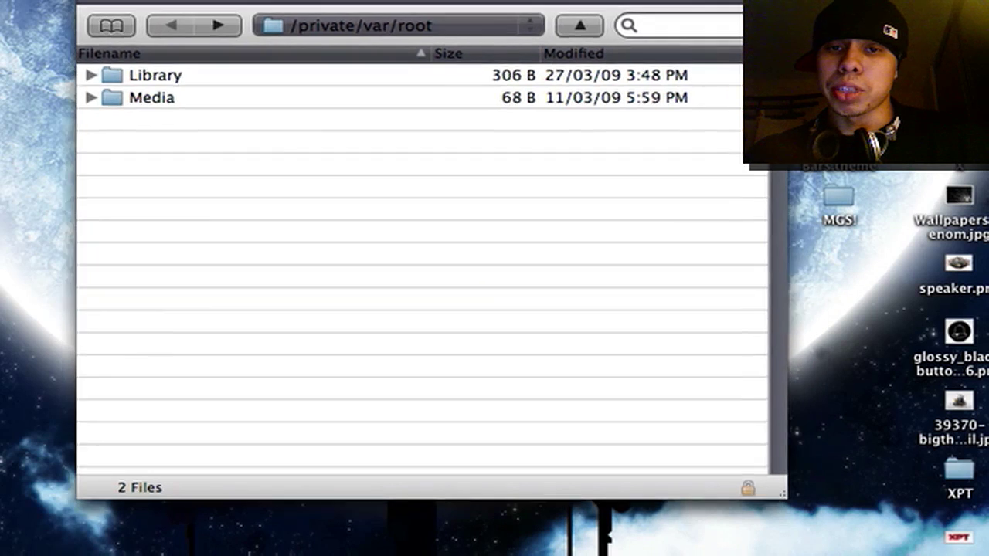
{"action": "left_click", "coordinate": [448, 155]}
{"action": "left_click", "coordinate": [509, 135]}
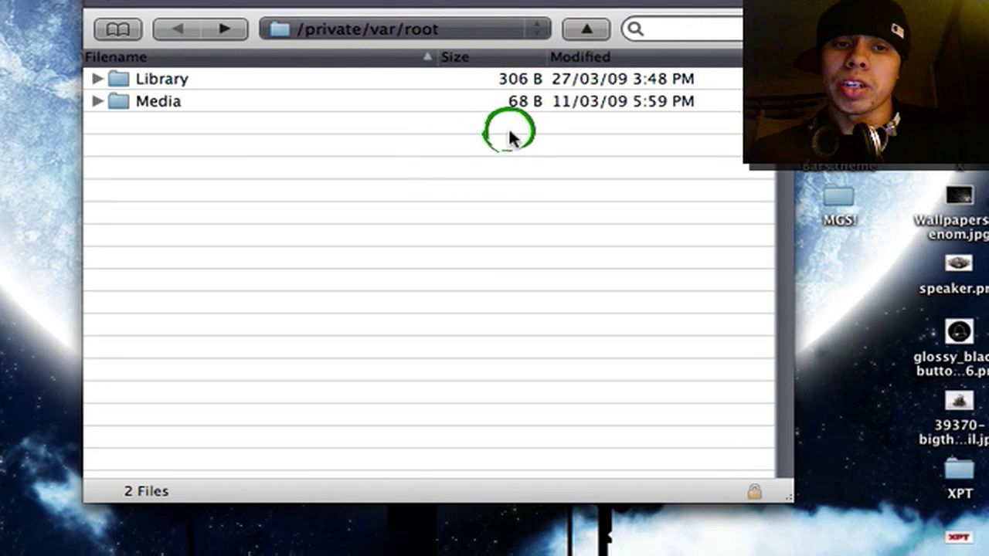
{"action": "left_click", "coordinate": [499, 137]}
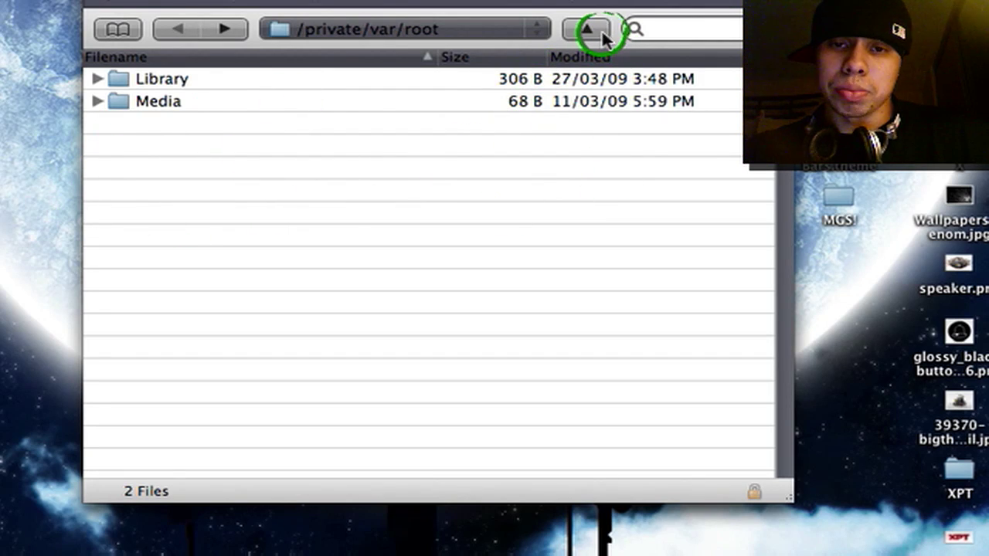
{"action": "left_click", "coordinate": [256, 81]}
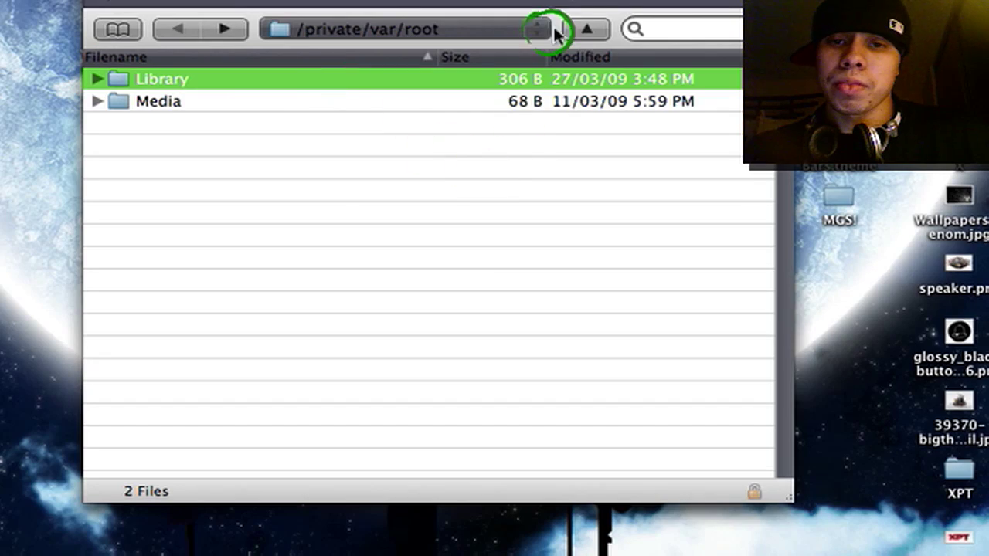
- Go up from /private/var/root to /private/var and select the stash folder
{"action": "left_click", "coordinate": [586, 29]}
{"action": "scroll", "coordinate": [224, 102], "scroll_direction": "down", "scroll_amount": 3}
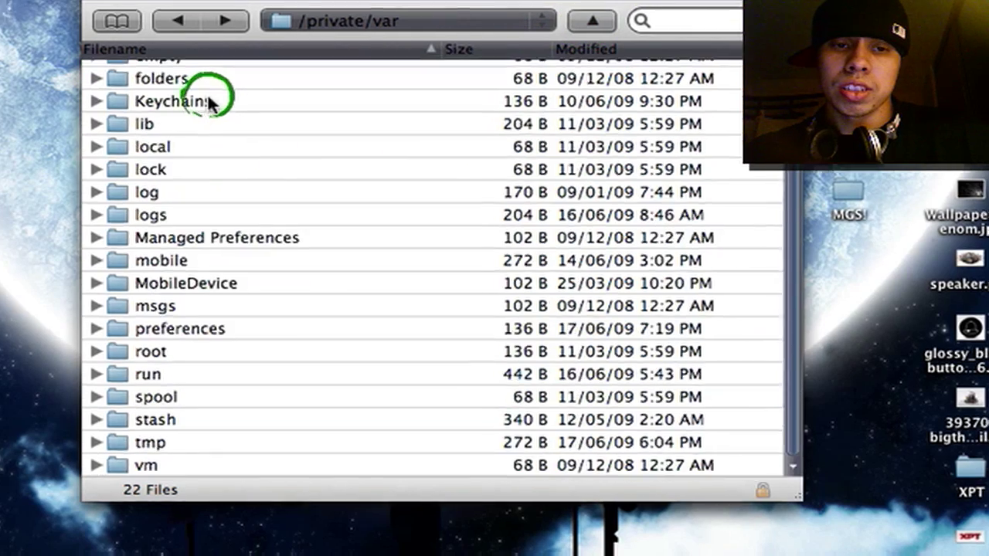
{"action": "scroll", "coordinate": [208, 99], "scroll_direction": "up", "scroll_amount": 1}
{"action": "scroll", "coordinate": [208, 100], "scroll_direction": "down", "scroll_amount": 1}
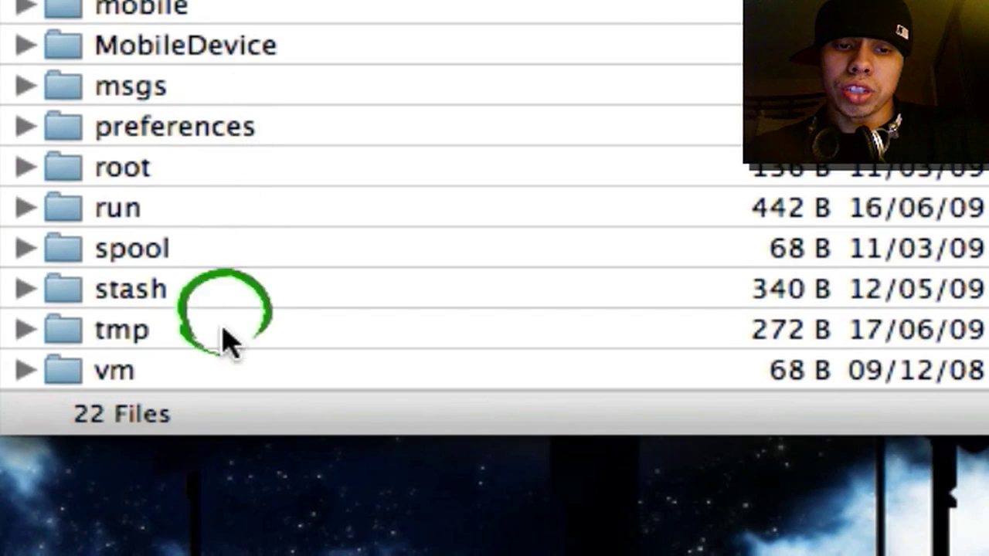
{"action": "left_click", "coordinate": [206, 294]}
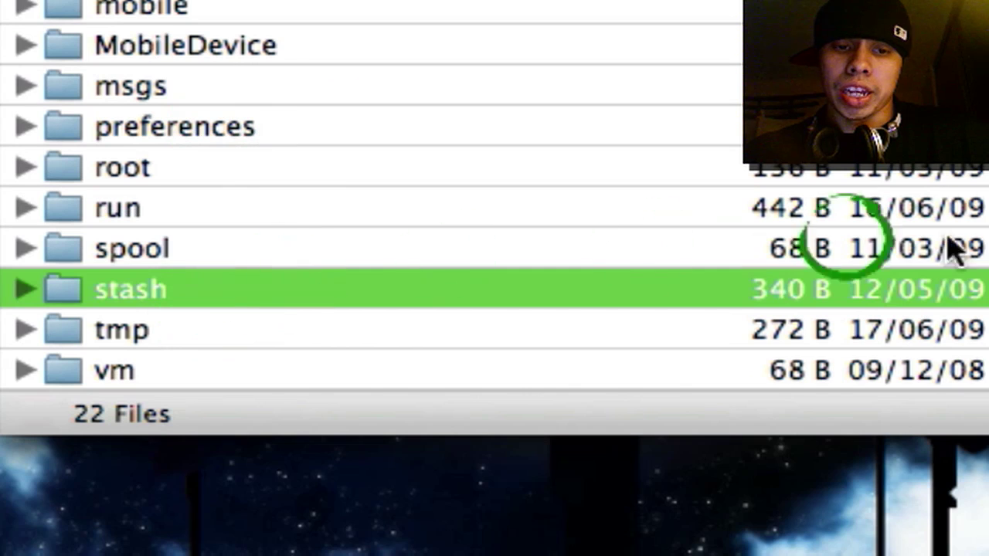
- Open the phone's stash folder and drag the desktop's invisible folder into it to upload
{"action": "double_click", "coordinate": [434, 292]}
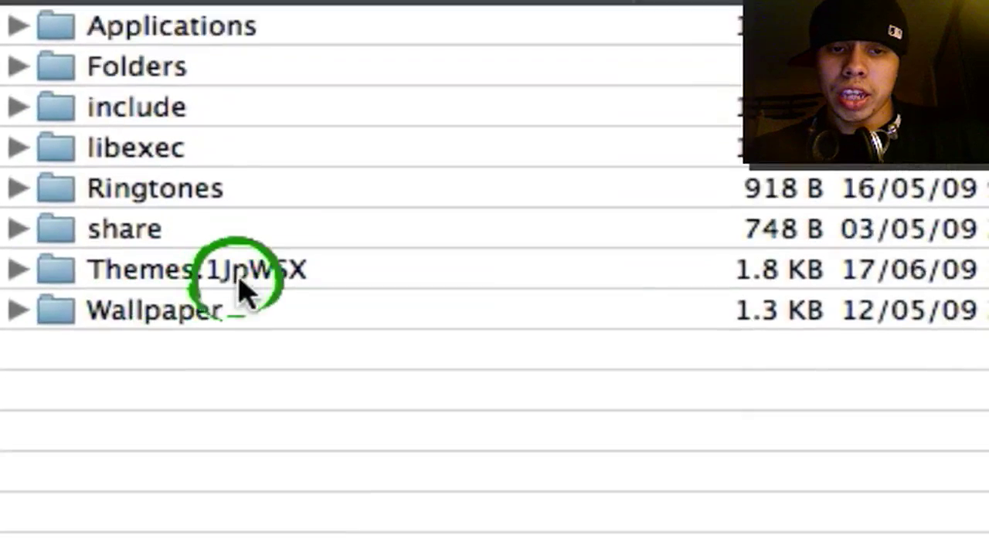
{"action": "left_click", "coordinate": [238, 281]}
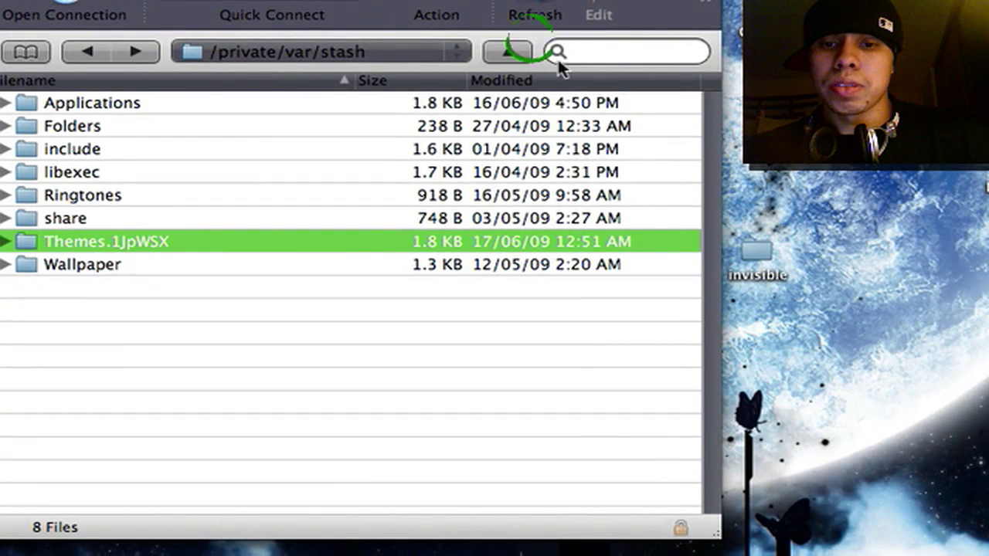
{"action": "left_click", "coordinate": [808, 234]}
{"action": "left_click_drag", "start_coordinate": [768, 250], "coordinate": [221, 240]}
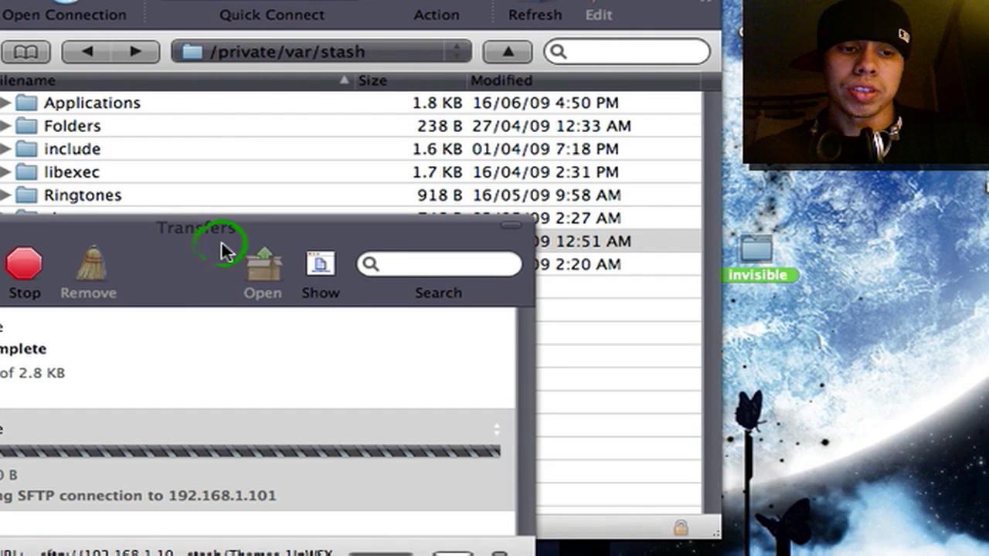
- Remove the completed upload from the Transfers list and close that window
{"action": "left_click", "coordinate": [114, 480]}
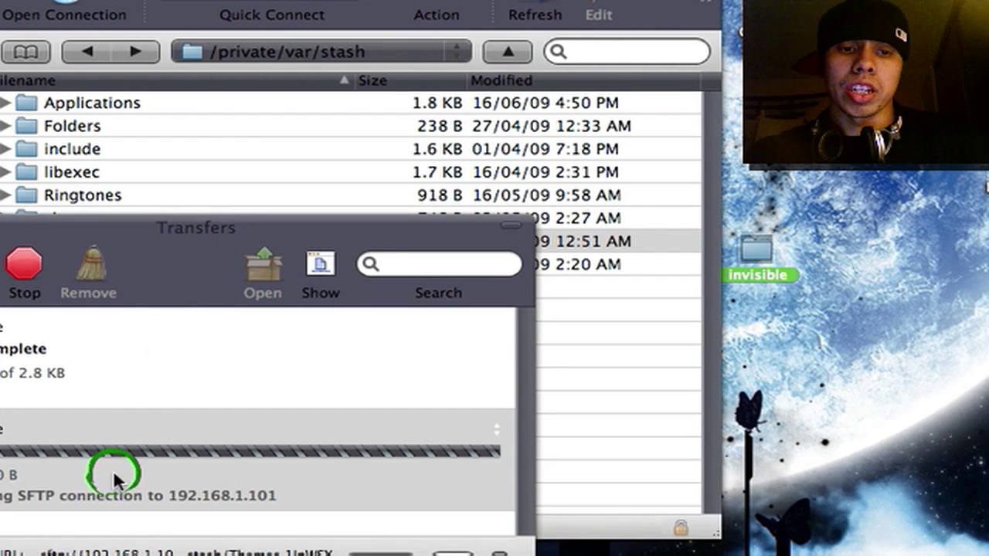
{"action": "left_click", "coordinate": [262, 347]}
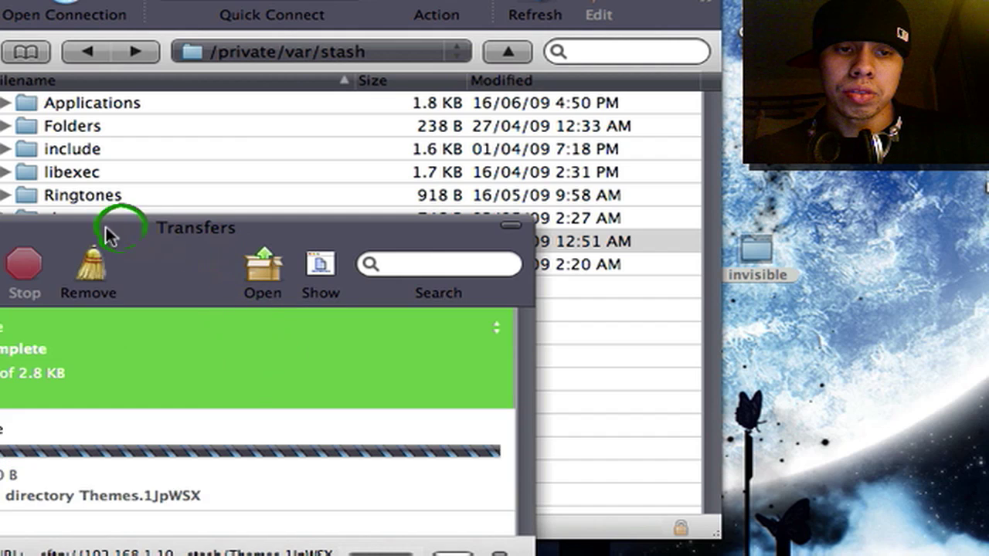
{"action": "left_click", "coordinate": [92, 265]}
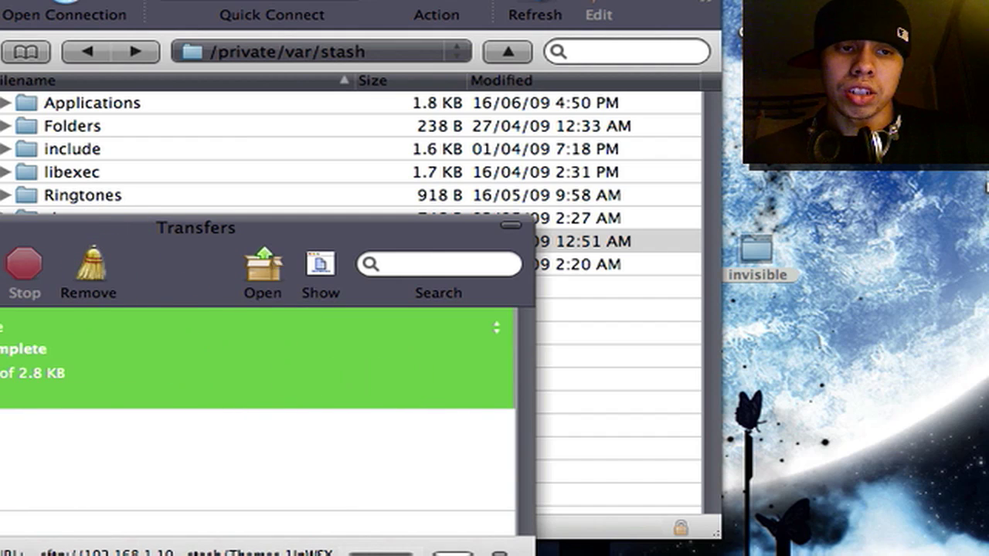
{"action": "key", "text": "super+w"}
{"action": "left_click", "coordinate": [65, 88]}
{"action": "key", "text": "super+w"}
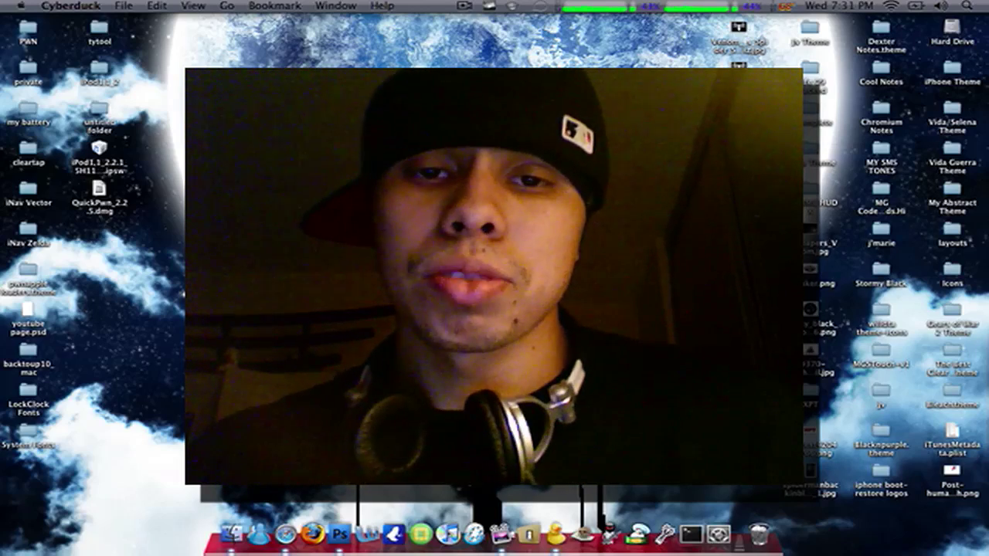
{"action": "key", "text": "super+q"}
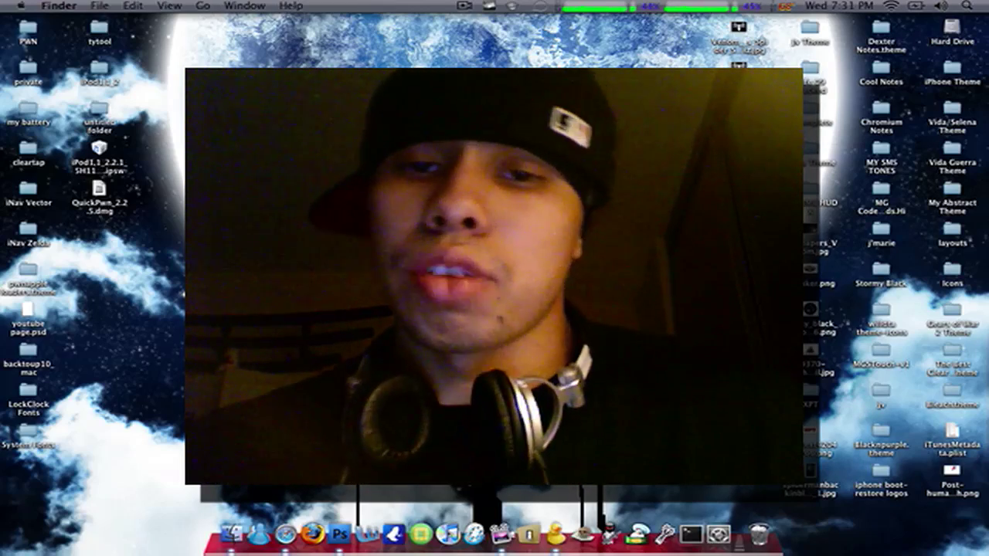